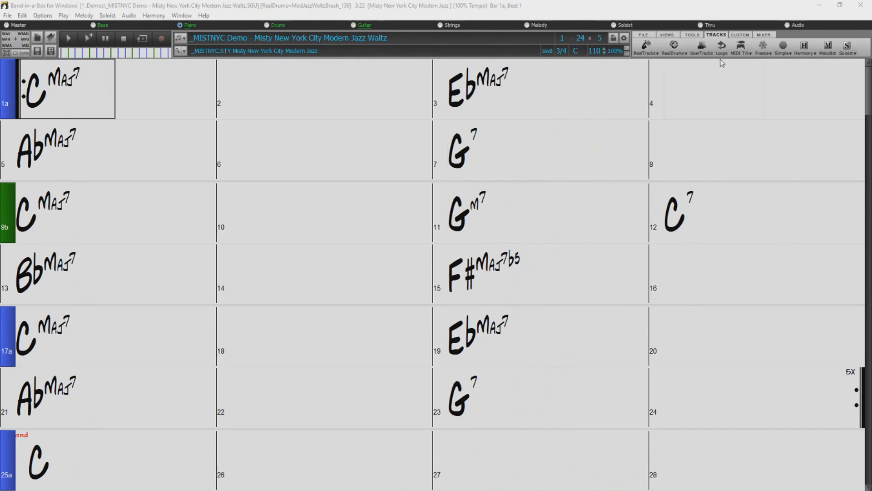
# - Show the Mixer, play the Misty arrangement briefly, stop it, and bring up the Guitar track's options
pyautogui.click(763, 35)
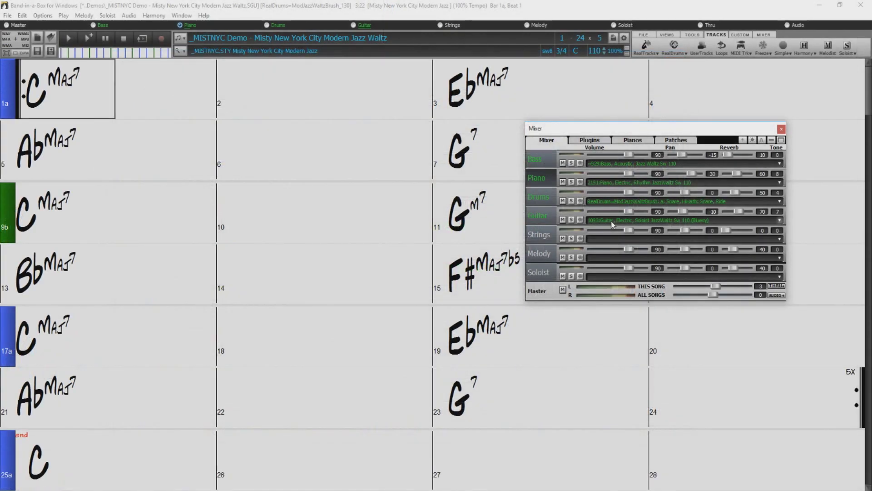
pyautogui.click(74, 69)
pyautogui.press('space')
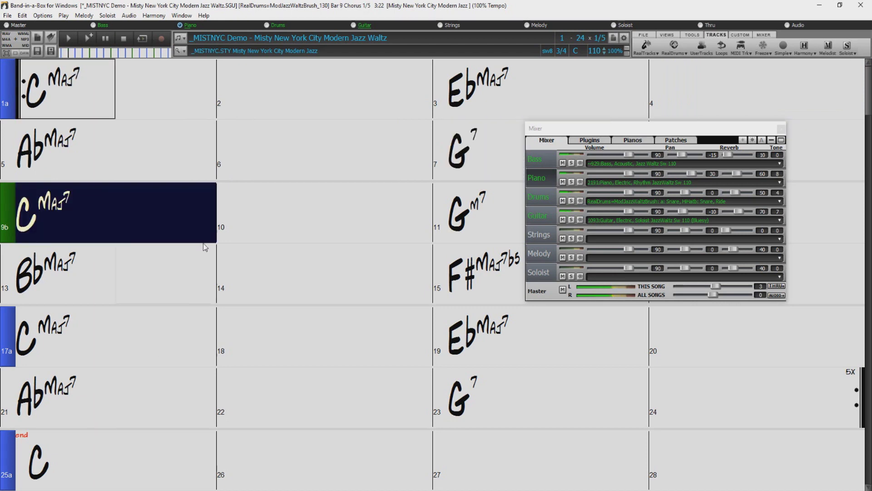
pyautogui.click(124, 40)
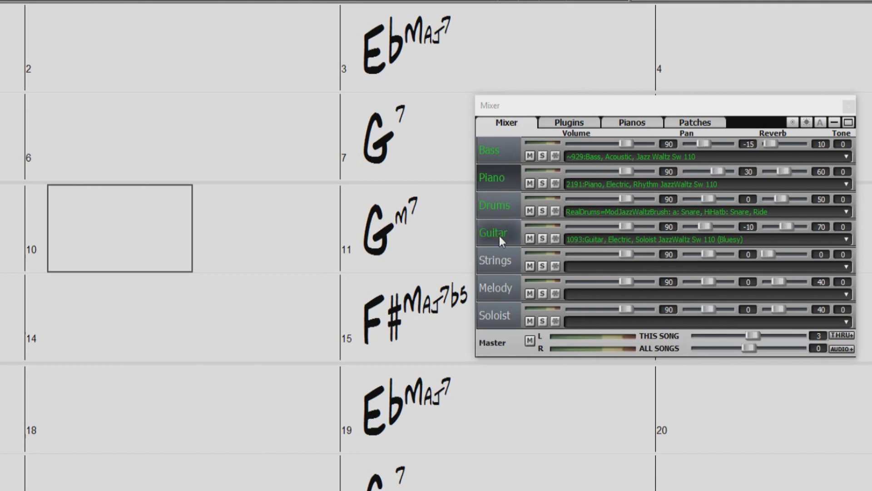
pyautogui.click(594, 240)
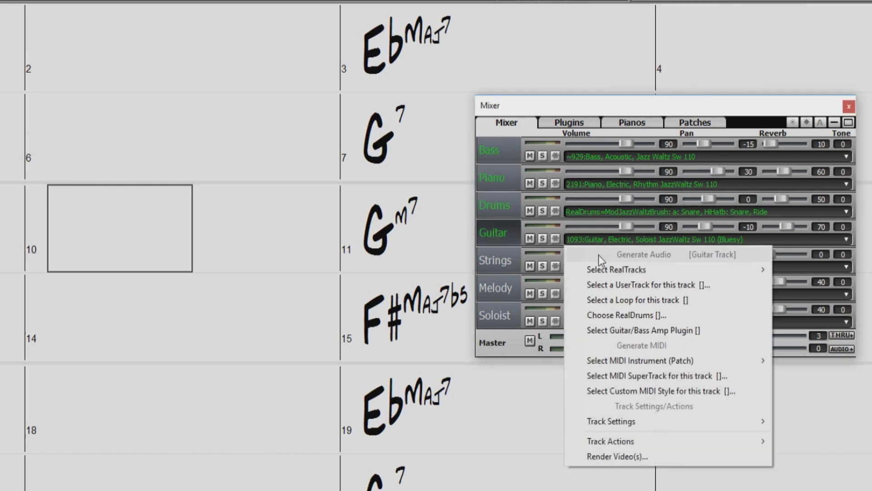
# - Show the Guitar track's Select Best "Chording" RealTracks list
pyautogui.moveTo(604, 263)
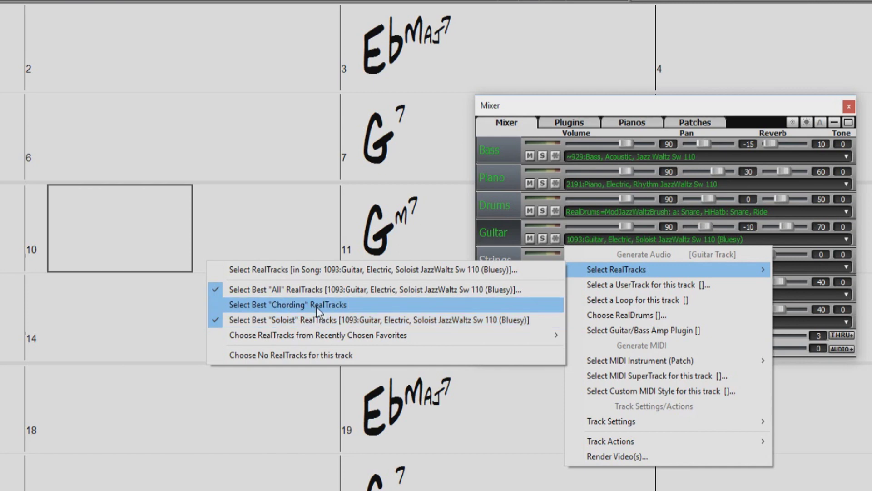
pyautogui.click(296, 306)
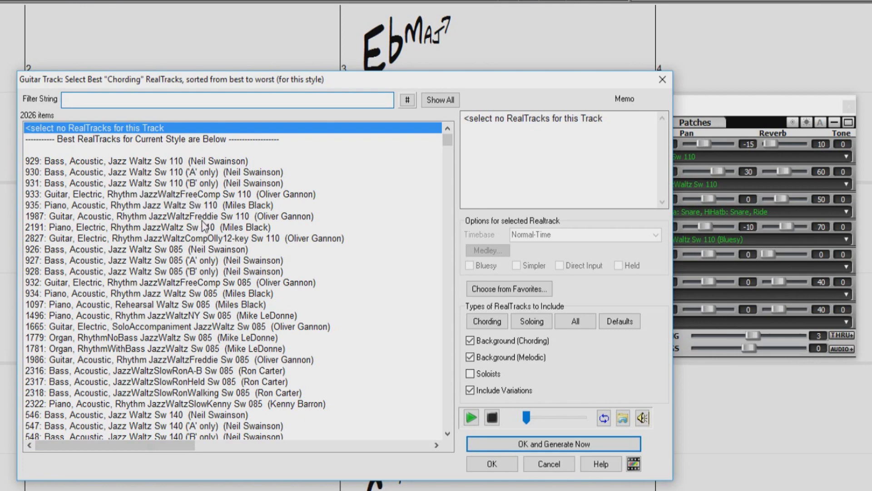
# - Read the memos for the 928 and 546 bass RealTracks, then scroll through the list and back to the top
pyautogui.click(174, 269)
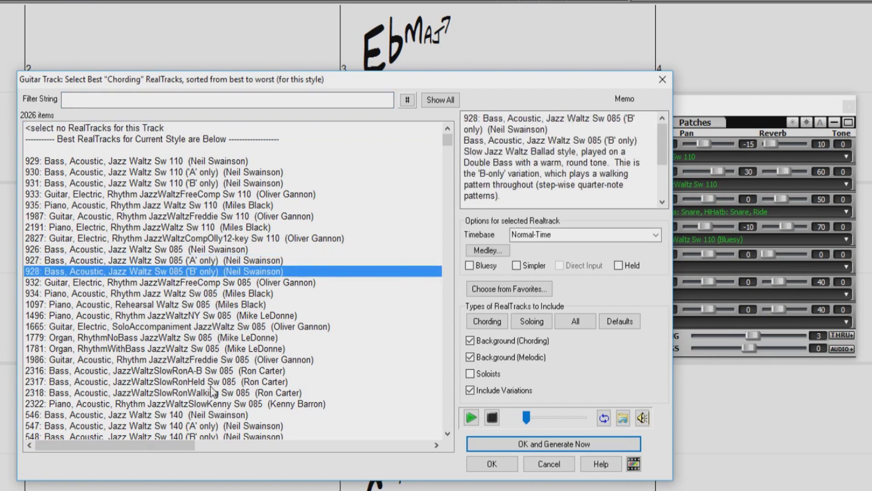
pyautogui.click(194, 415)
pyautogui.scroll(-14, 205, 376)
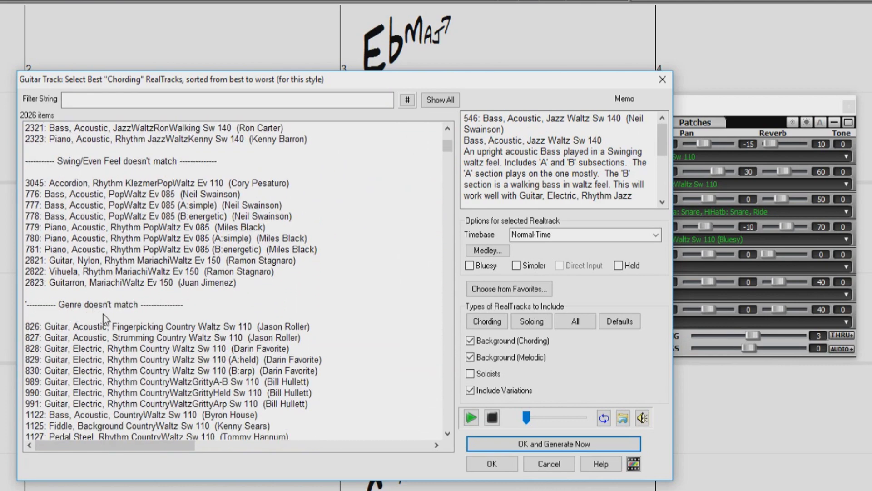
pyautogui.scroll(-15, 103, 313)
pyautogui.scroll(-15, 102, 313)
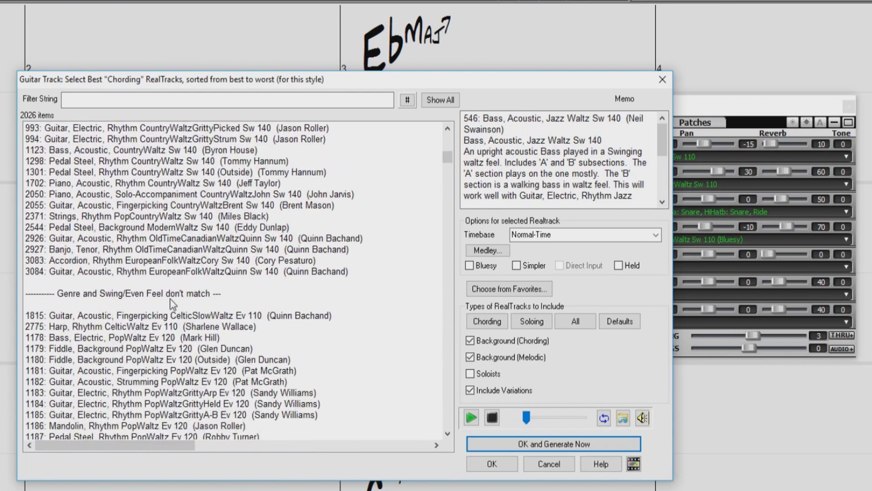
pyautogui.scroll(-8, 181, 306)
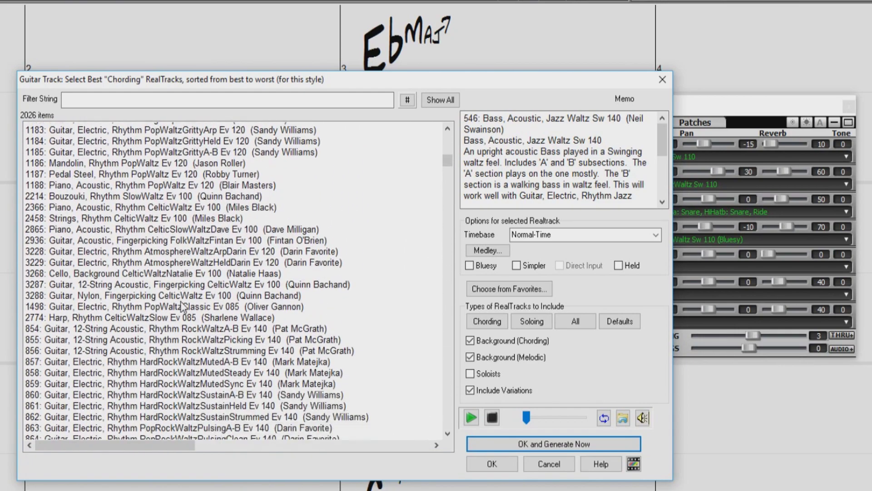
pyautogui.scroll(-12, 181, 305)
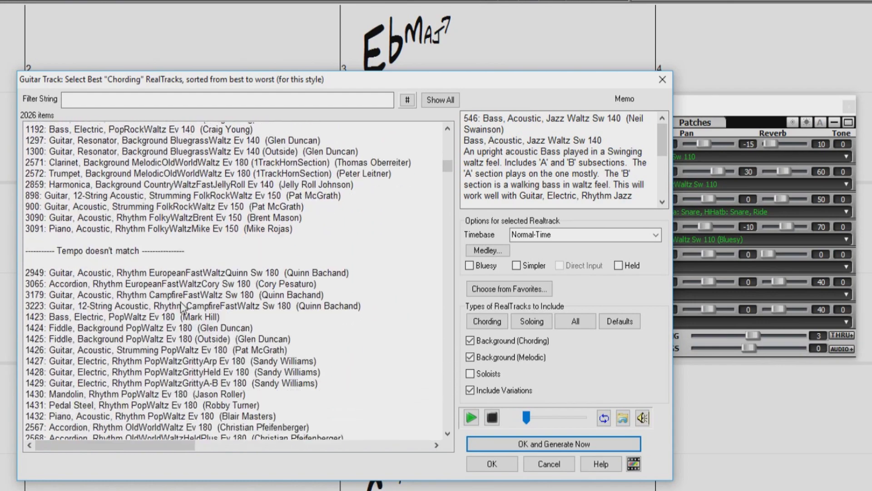
pyautogui.scroll(-4, 182, 307)
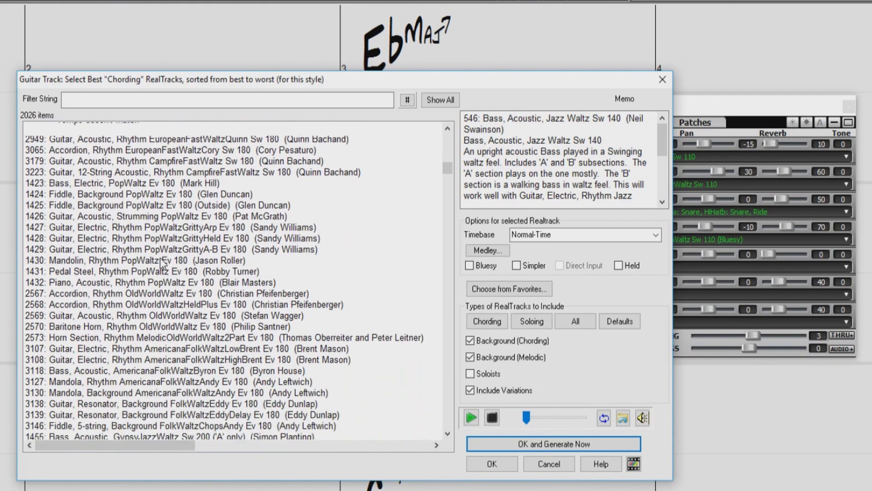
pyautogui.scroll(-3, 161, 262)
pyautogui.moveTo(448, 170); pyautogui.dragTo(455, 137)
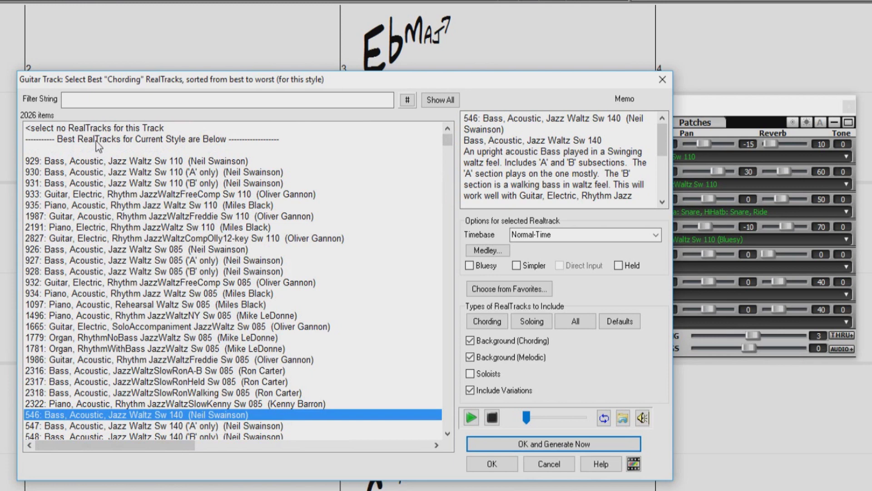
pyautogui.click(126, 100)
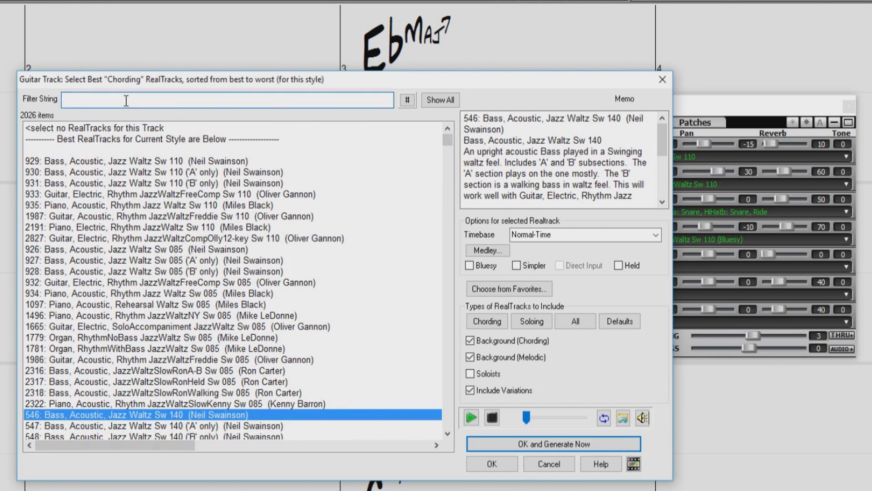
pyautogui.write('acoustic')
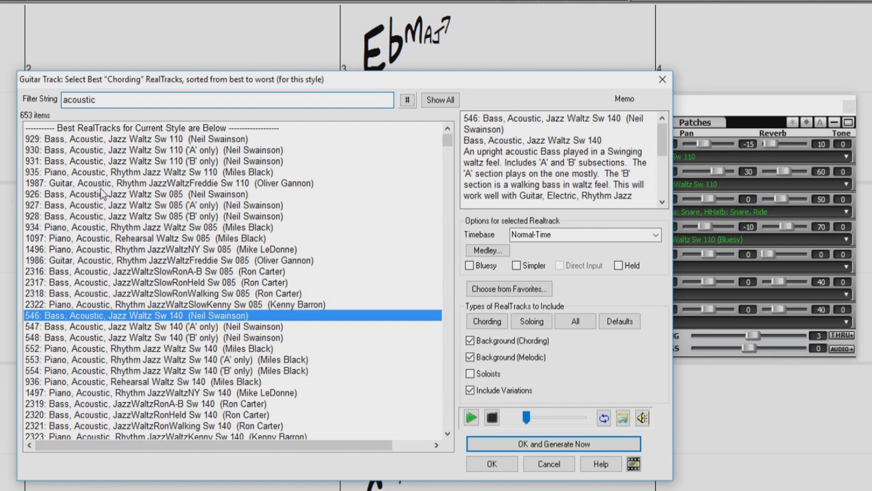
pyautogui.click(408, 101)
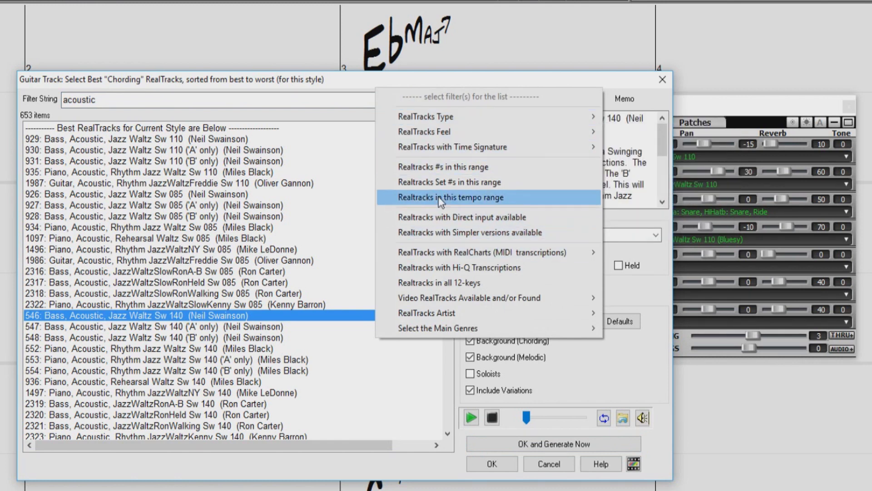
pyautogui.click(433, 78)
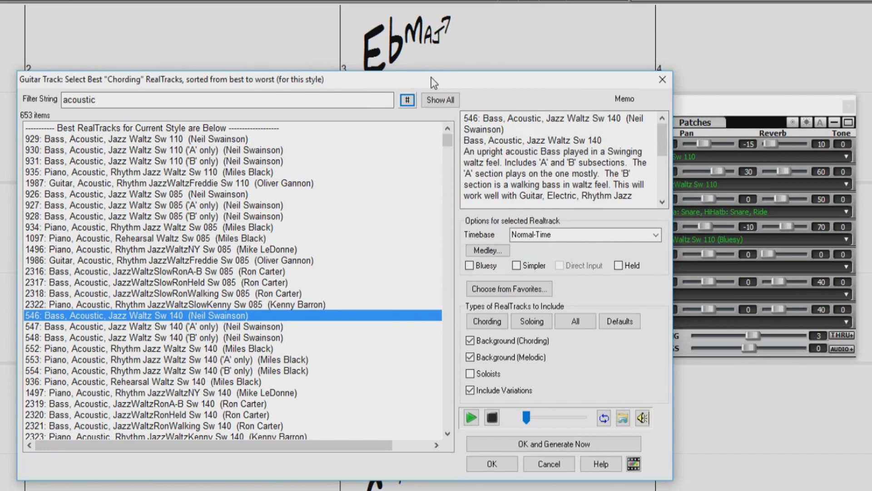
pyautogui.click(440, 101)
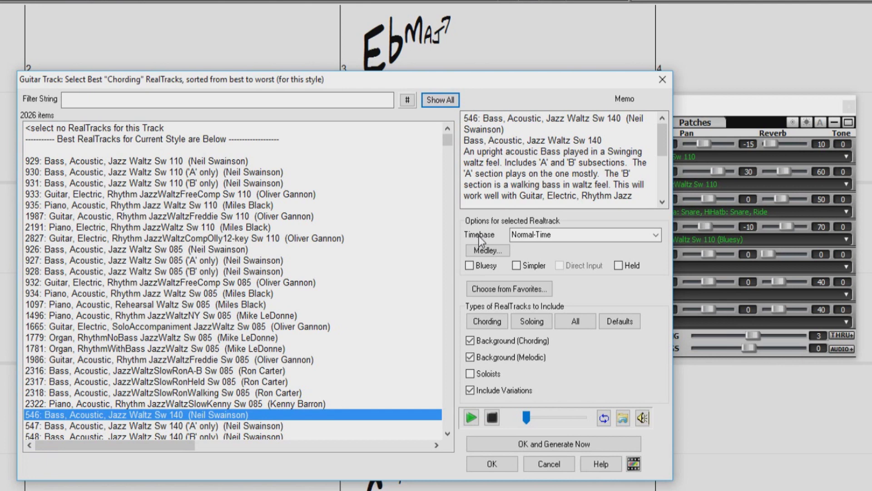
pyautogui.moveTo(479, 235)
pyautogui.click(656, 236)
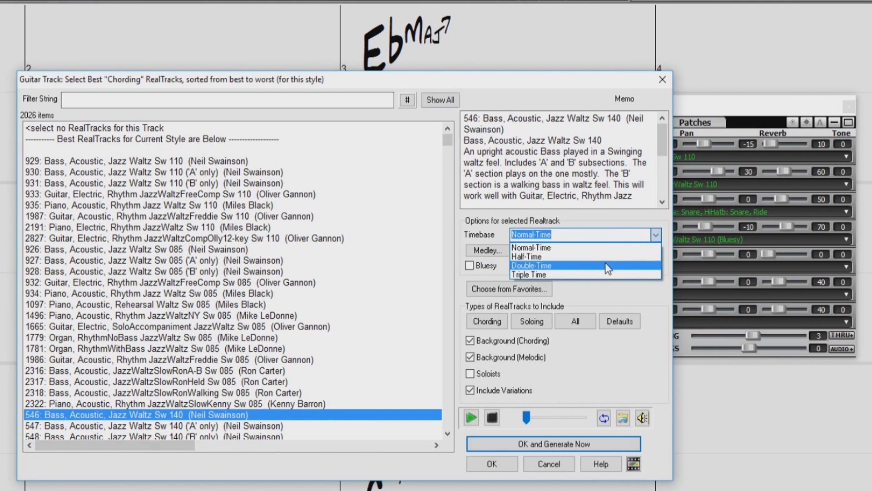
pyautogui.click(605, 230)
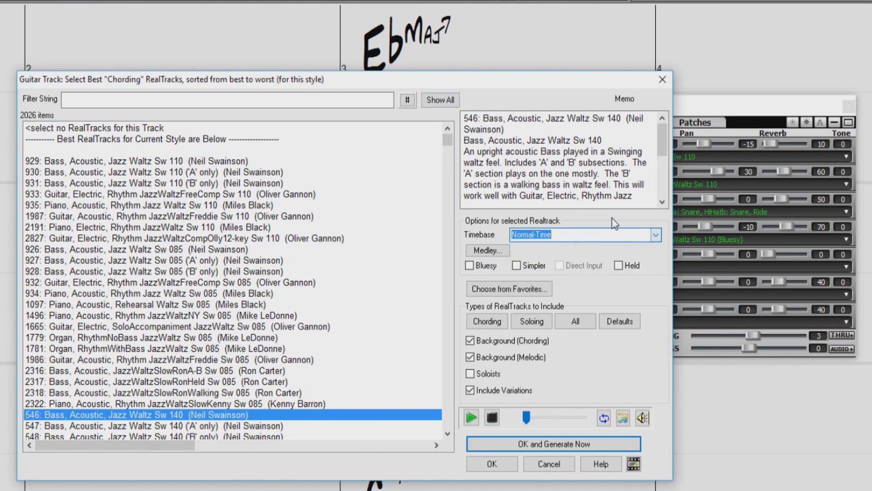
pyautogui.click(503, 254)
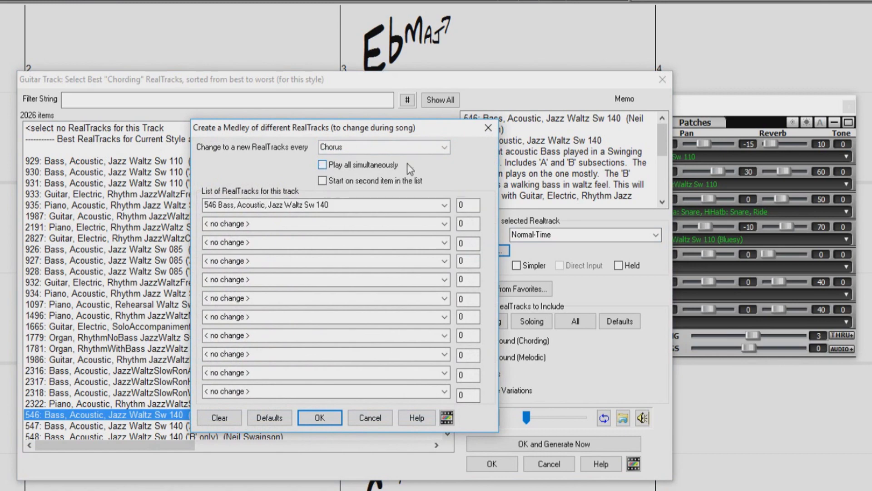
pyautogui.click(487, 129)
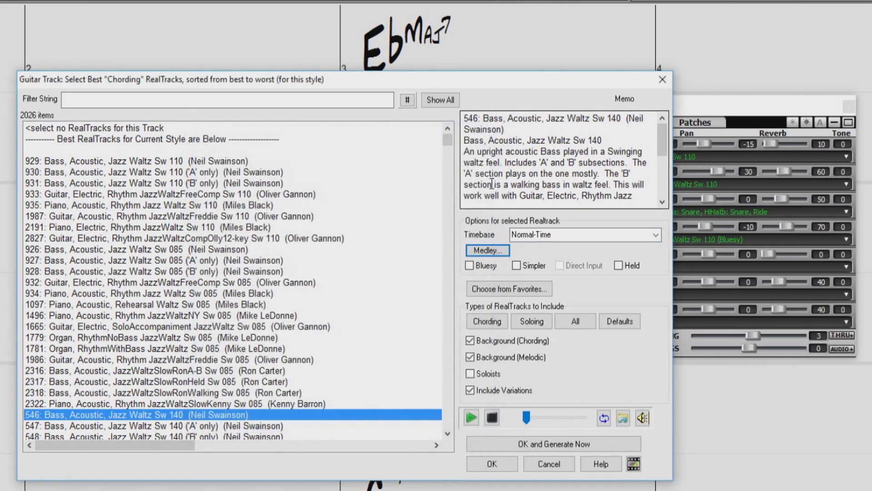
pyautogui.click(489, 291)
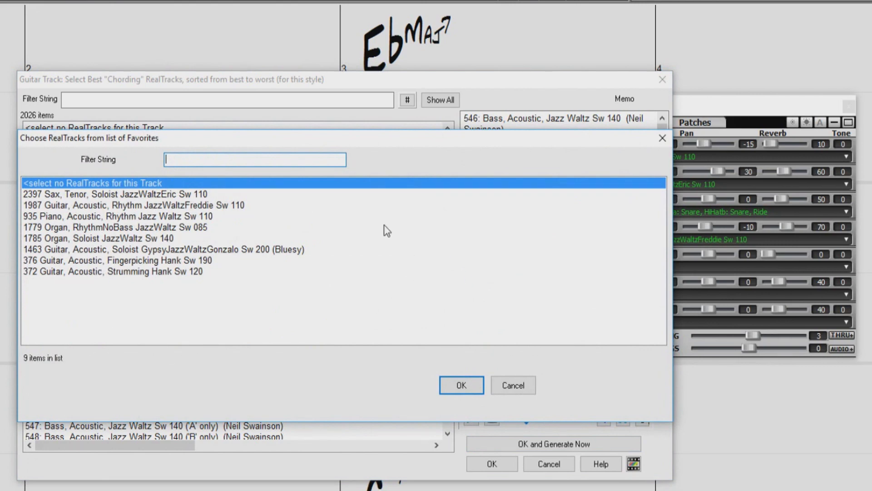
pyautogui.click(512, 381)
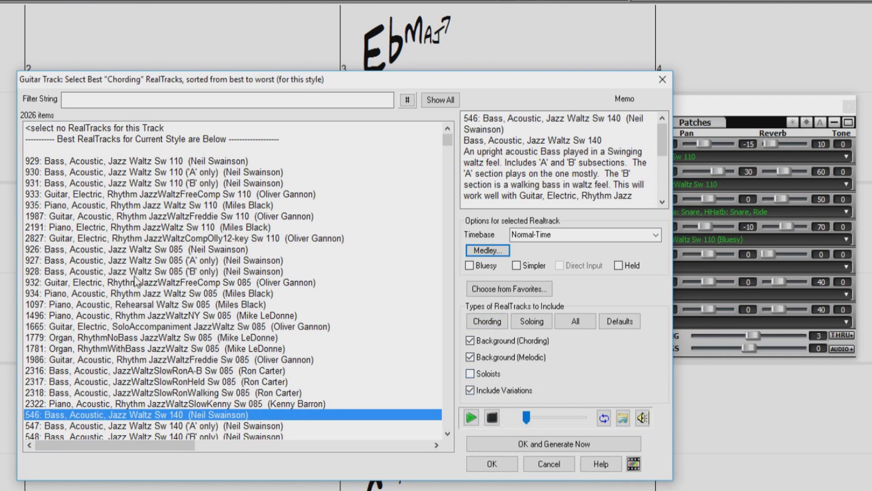
# - Preview RealTracks 928, 1779 and 2316, then set guitar to 1987 Guitar, Acoustic, Rhythm JazzWaltzFreddie Sw 110 and regenerate
pyautogui.click(120, 271)
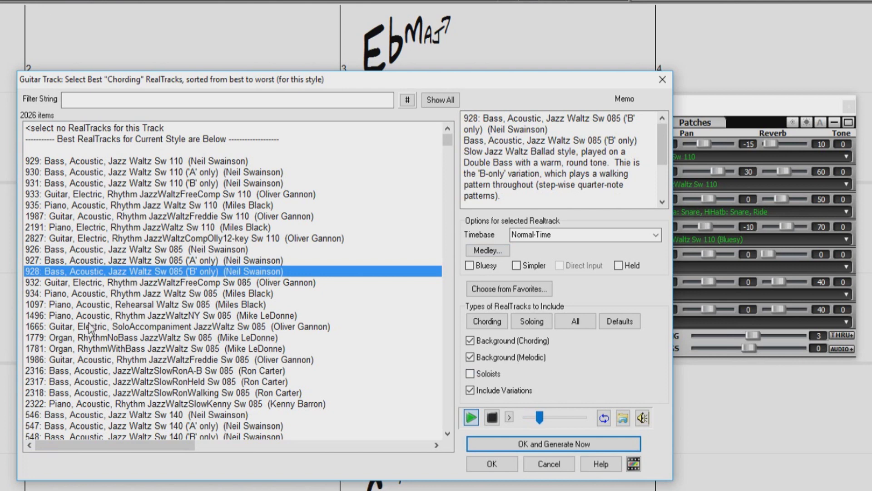
pyautogui.click(83, 337)
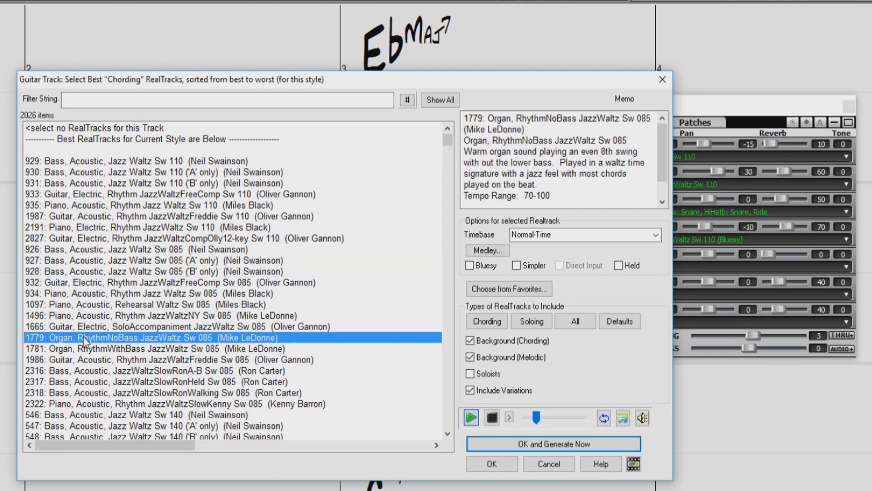
pyautogui.click(94, 369)
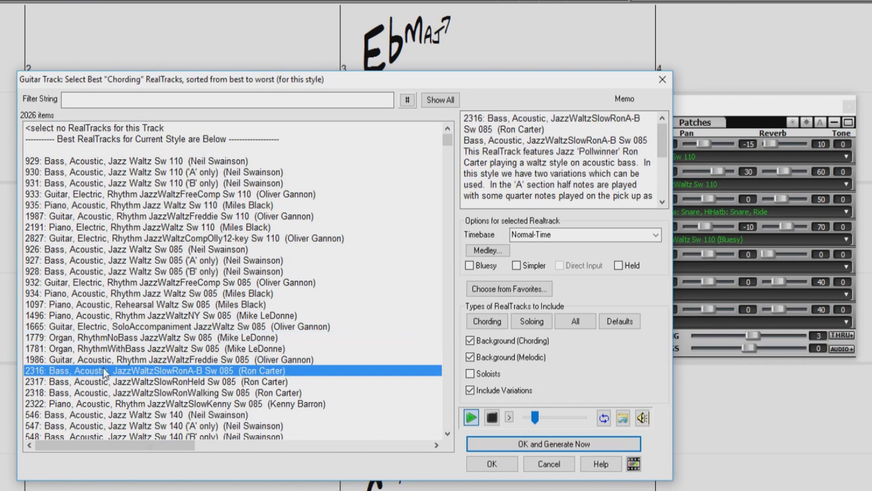
pyautogui.click(491, 417)
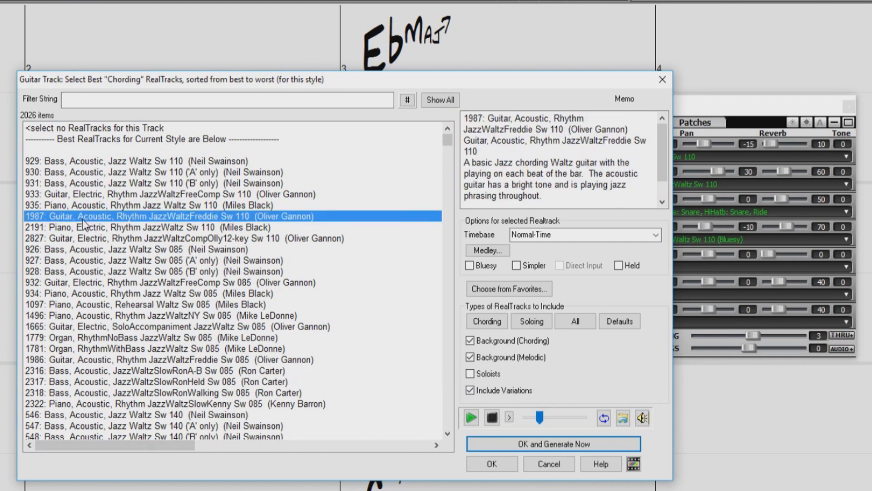
pyautogui.click(85, 217)
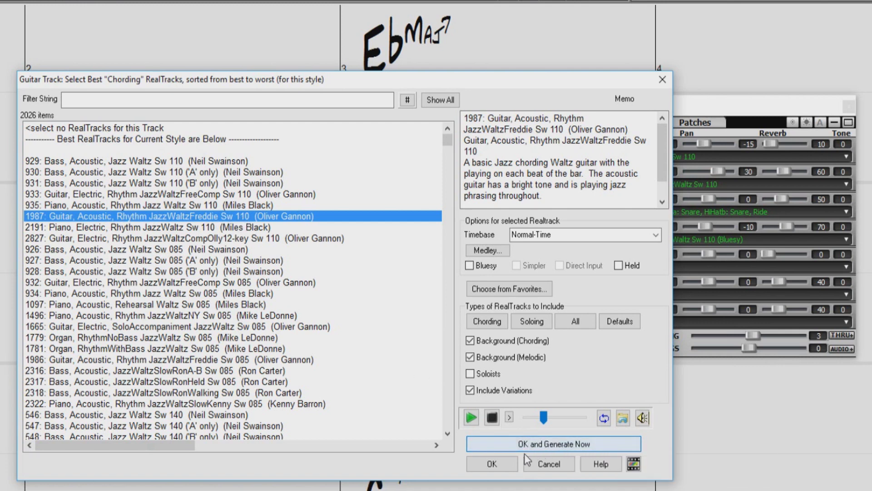
pyautogui.click(492, 463)
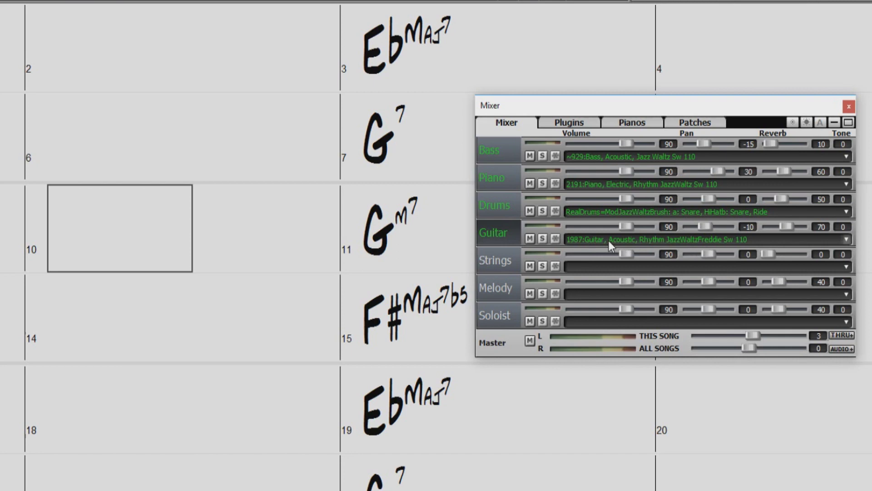
# - Show the Piano track's Select Best "Soloist" RealTracks list from its Select RealTracks submenu
pyautogui.click(613, 184)
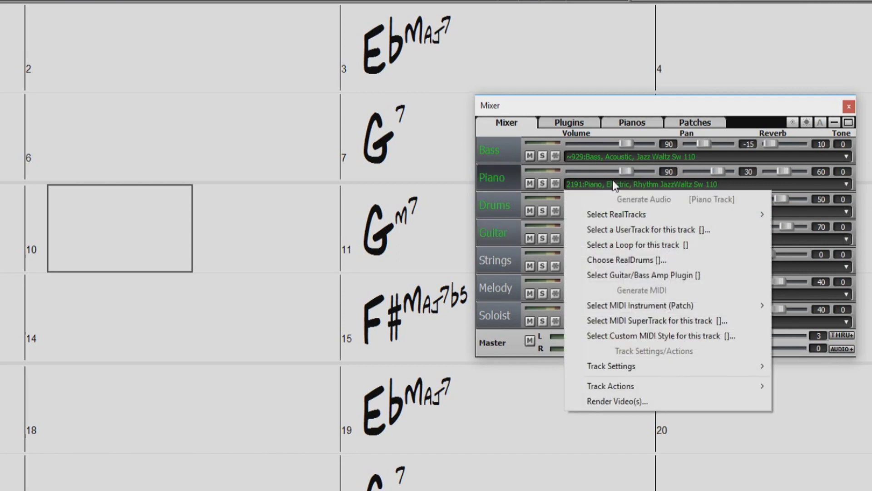
pyautogui.moveTo(609, 213)
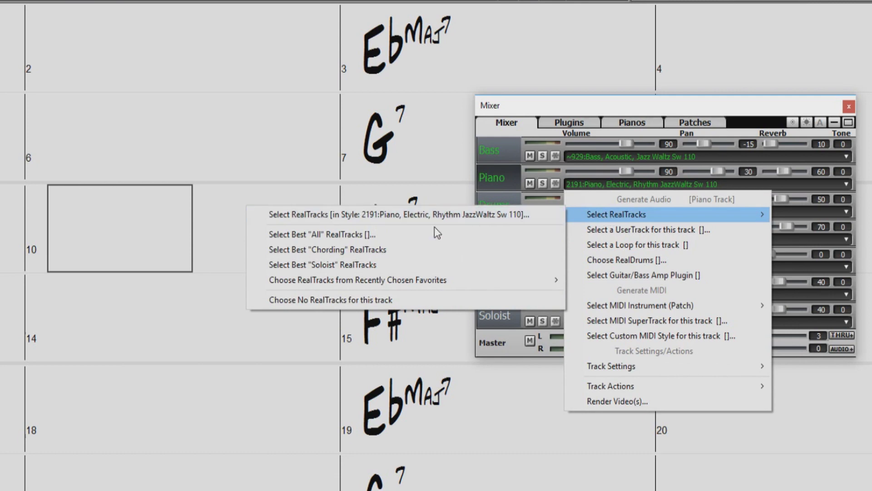
pyautogui.click(330, 266)
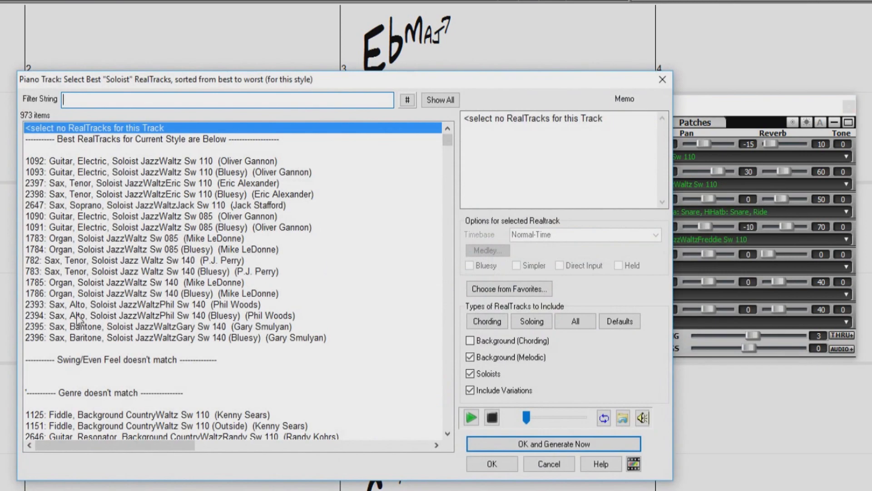
# - Preview and assign 2397 Sax, Tenor, Soloist JazzWaltzEric Sw 110 to the Piano track
pyautogui.moveTo(89, 249); pyautogui.dragTo(77, 293)
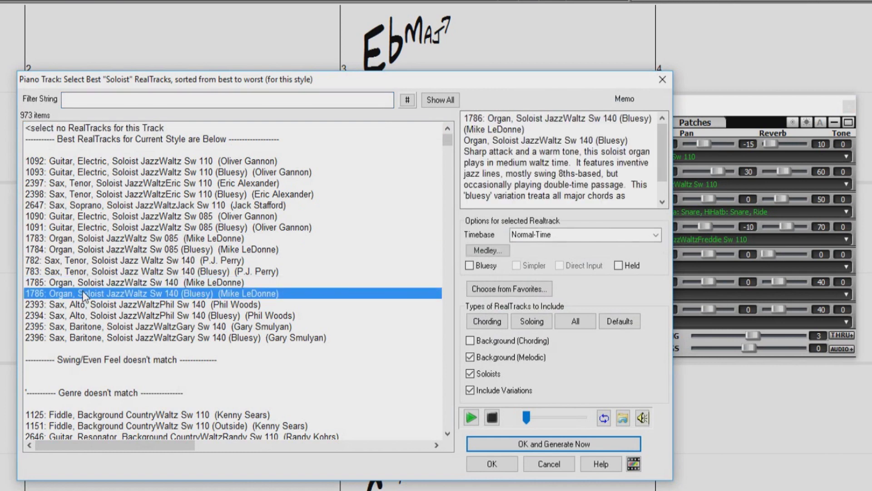
pyautogui.click(86, 183)
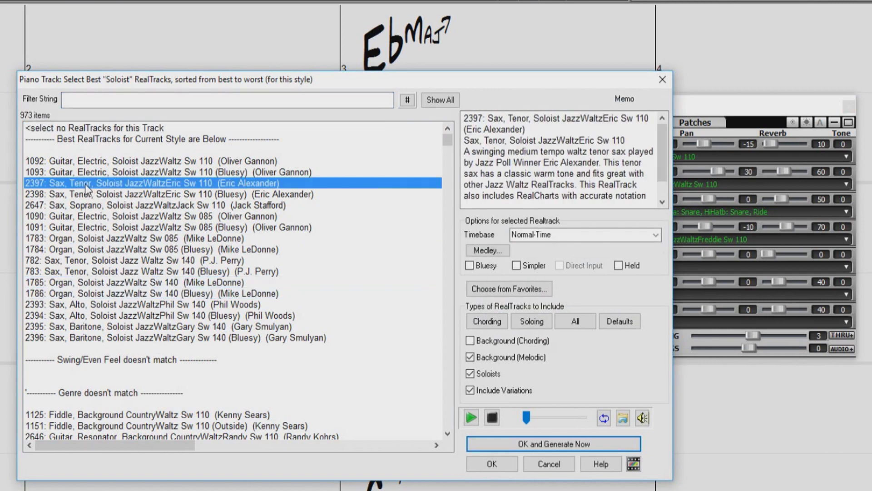
pyautogui.doubleClick(194, 184)
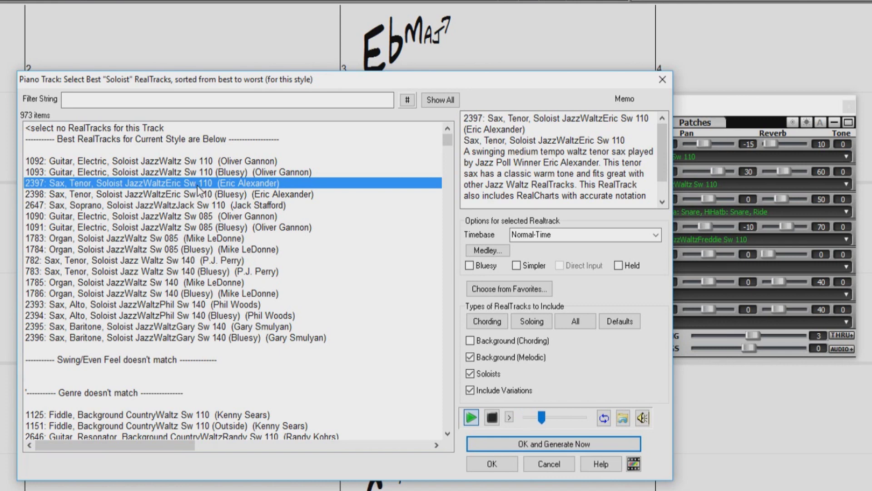
pyautogui.click(492, 417)
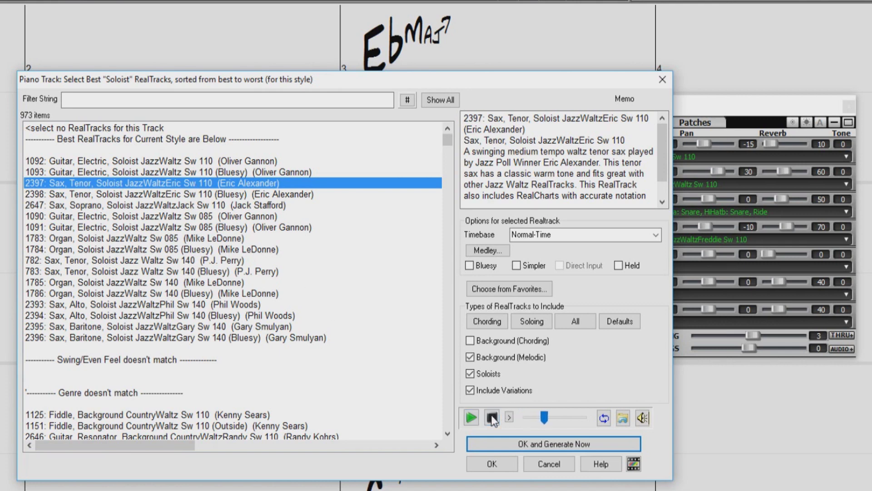
pyautogui.click(496, 462)
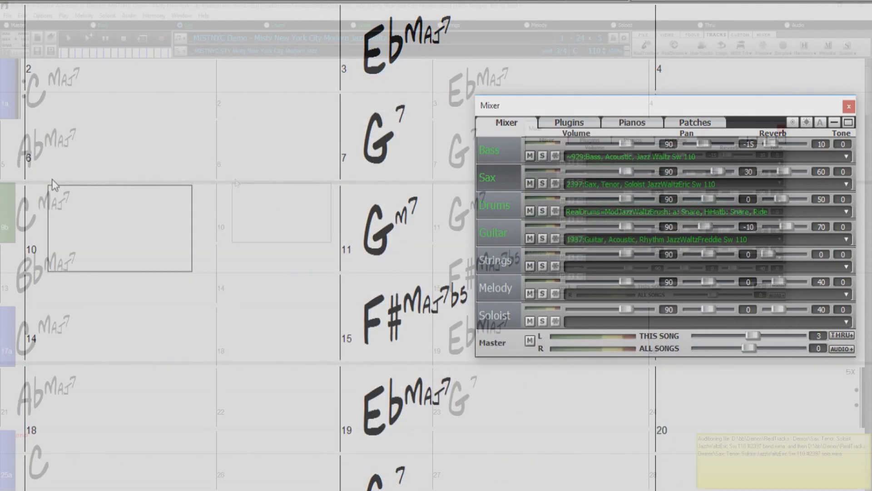